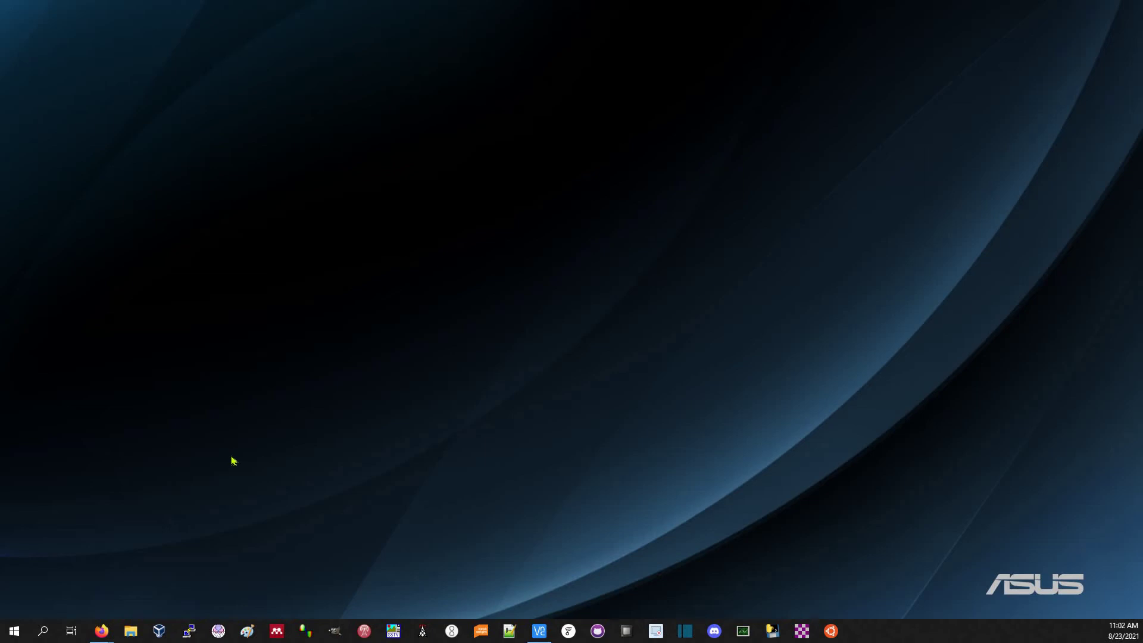
# Launch MMANA-GAL basic from the taskbar to get an empty antenna model.
pyautogui.click(218, 631)
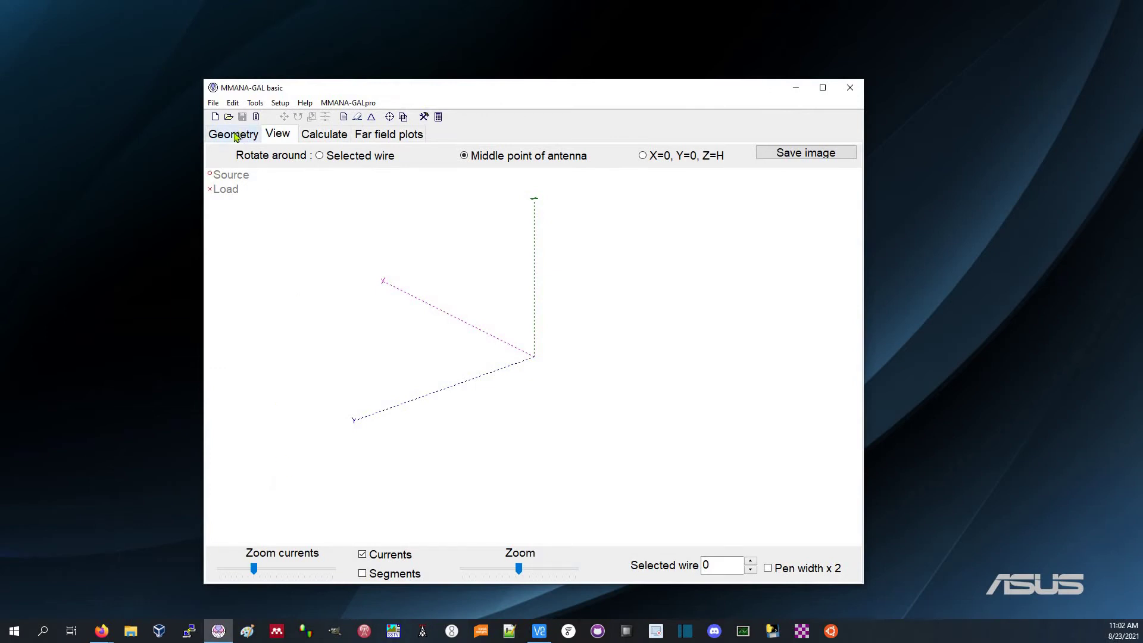
# On the Geometry tab, enter '20m vertical antenna' as the model name.
pyautogui.click(234, 135)
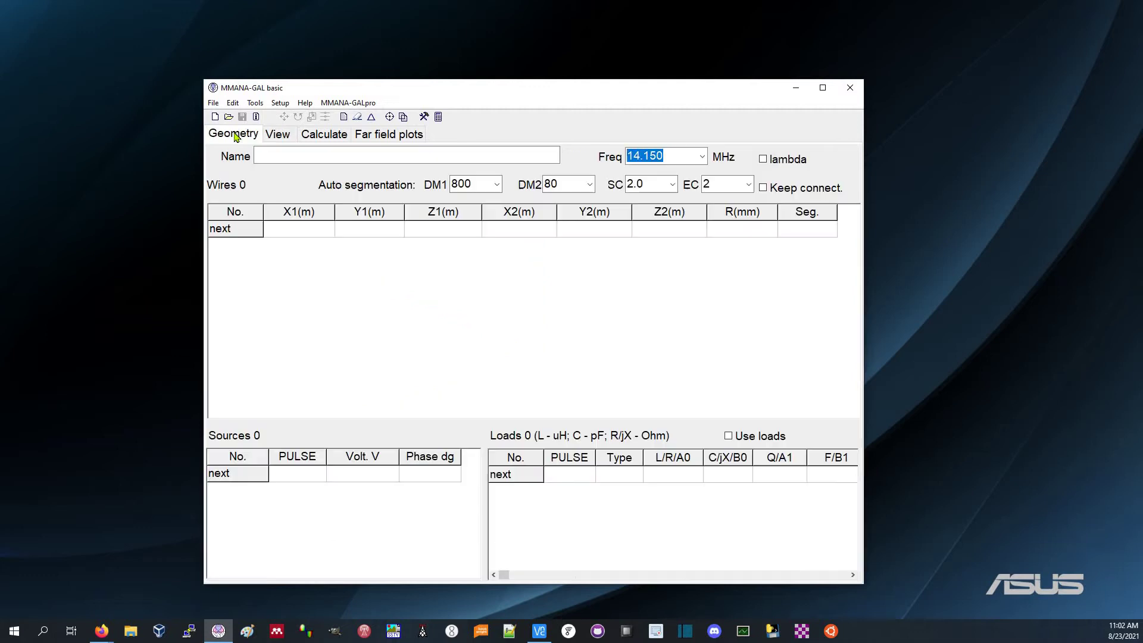
pyautogui.click(265, 157)
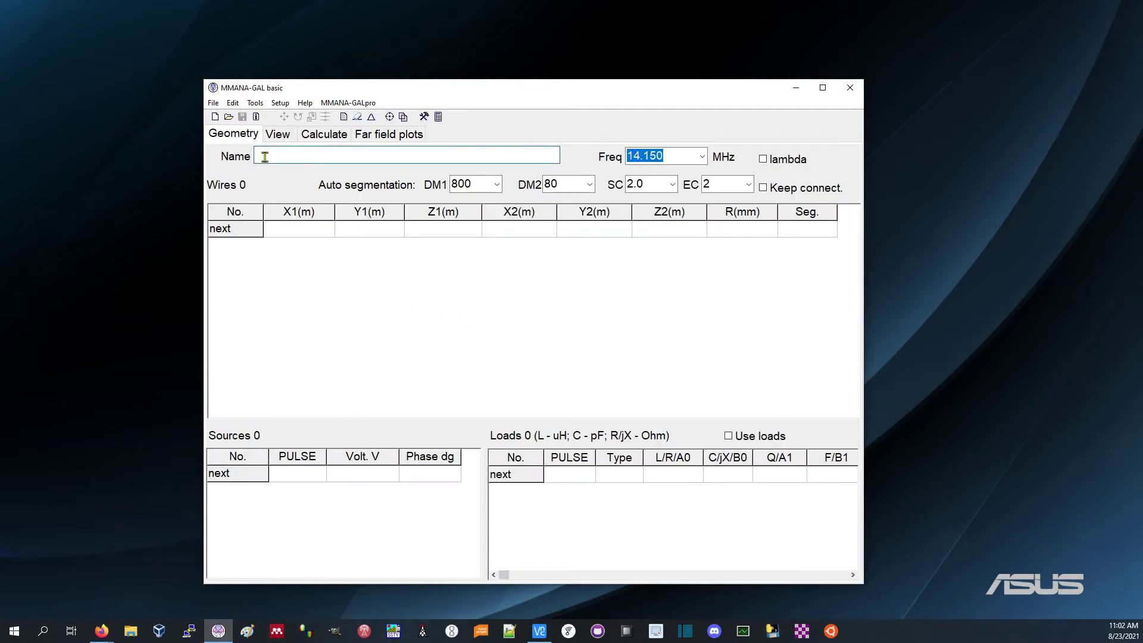
pyautogui.write('20m vertical antenna')
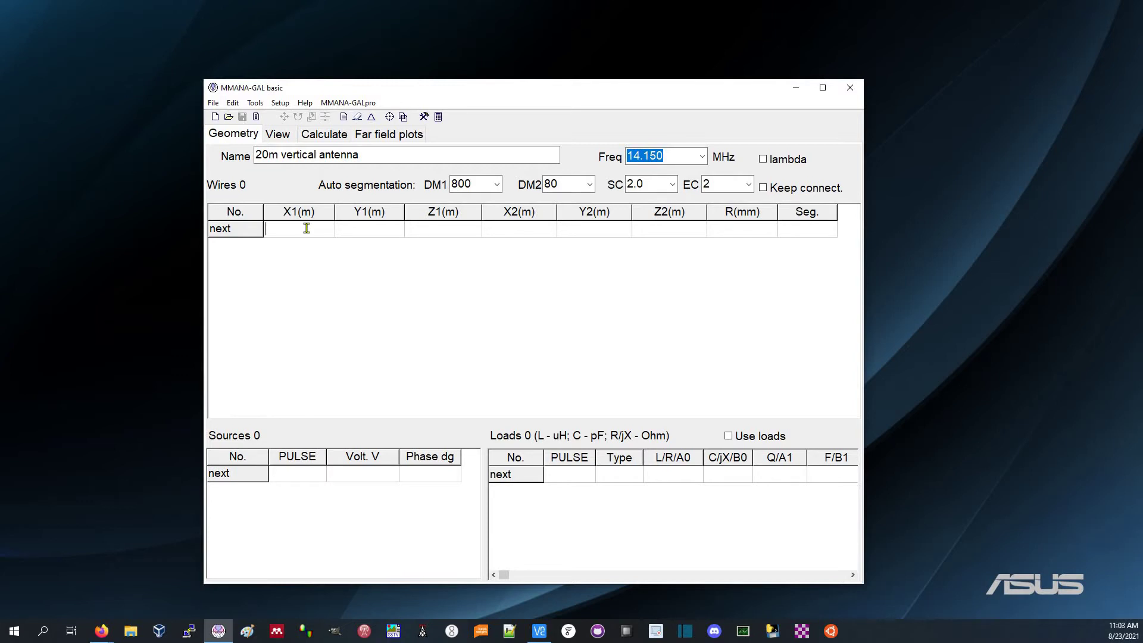
# Create wire 1 at the origin and set its Z2 to 5 m, making it vertical.
pyautogui.write('0')
pyautogui.press('Return')
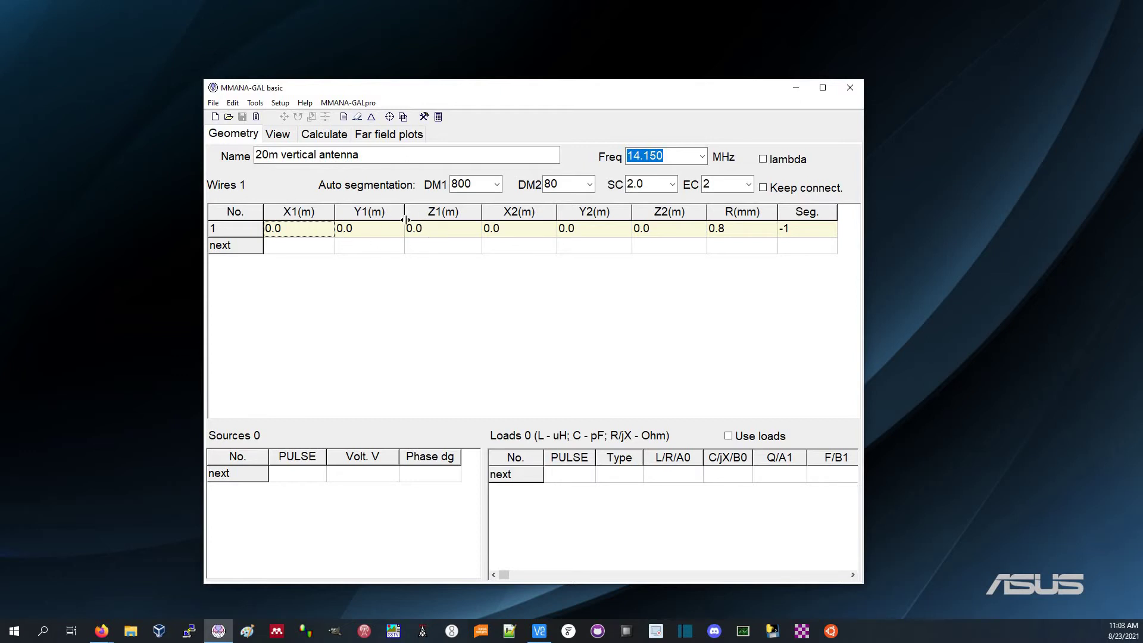
pyautogui.click(649, 235)
pyautogui.click(648, 231)
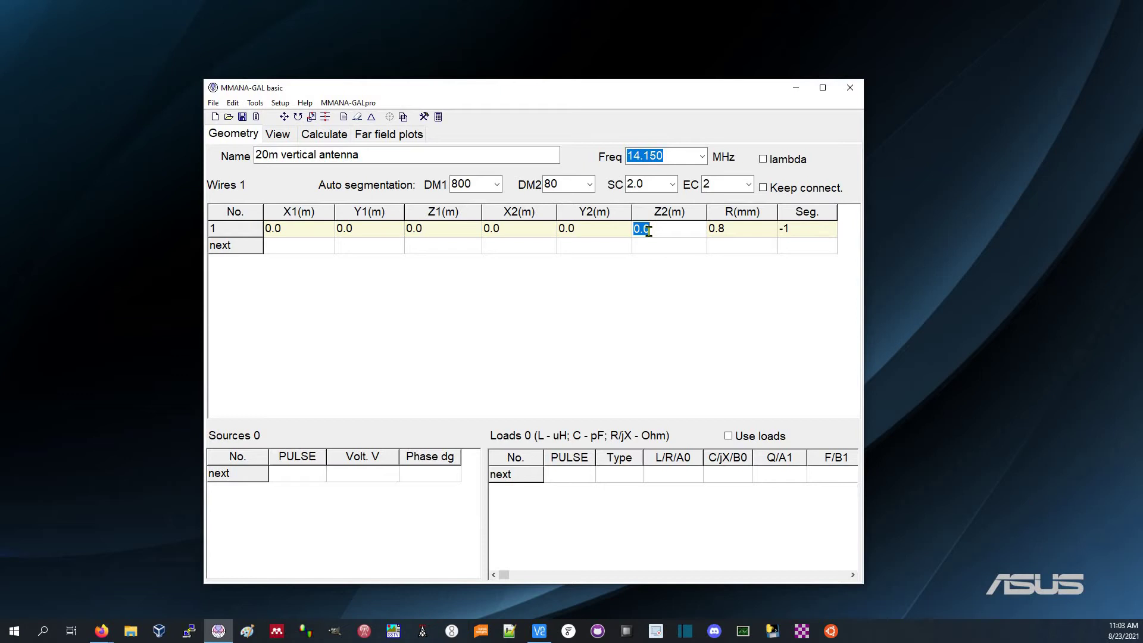
pyautogui.write('5')
pyautogui.press('Return')
# In the 3-D view, add the feed source at the beginning of wire 1.
pyautogui.click(278, 135)
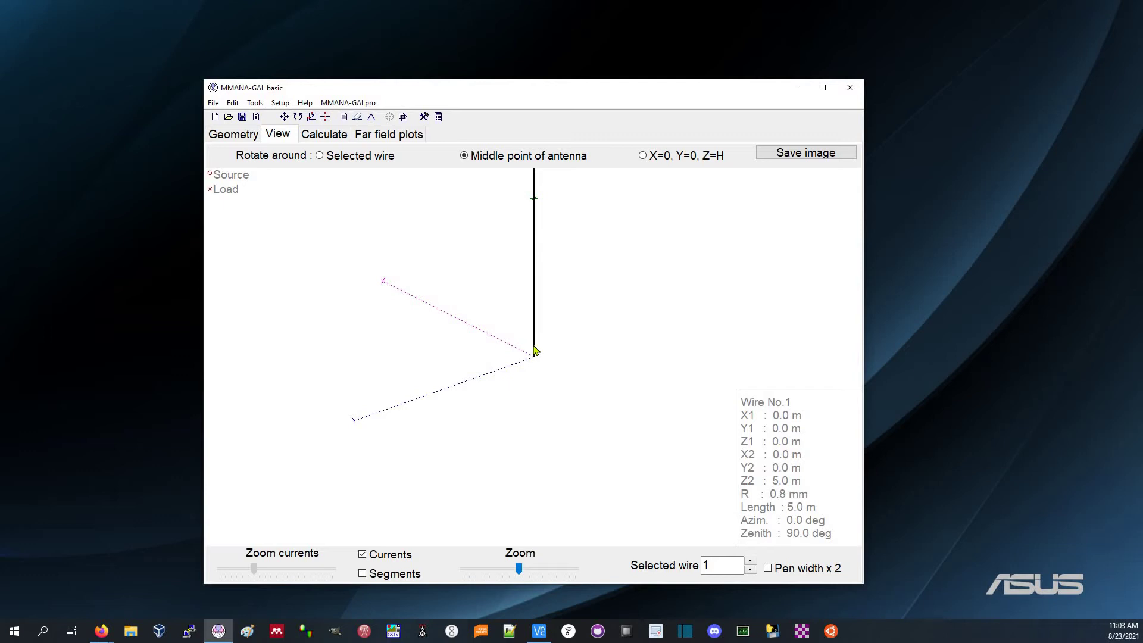
pyautogui.rightClick(535, 350)
pyautogui.moveTo(604, 383)
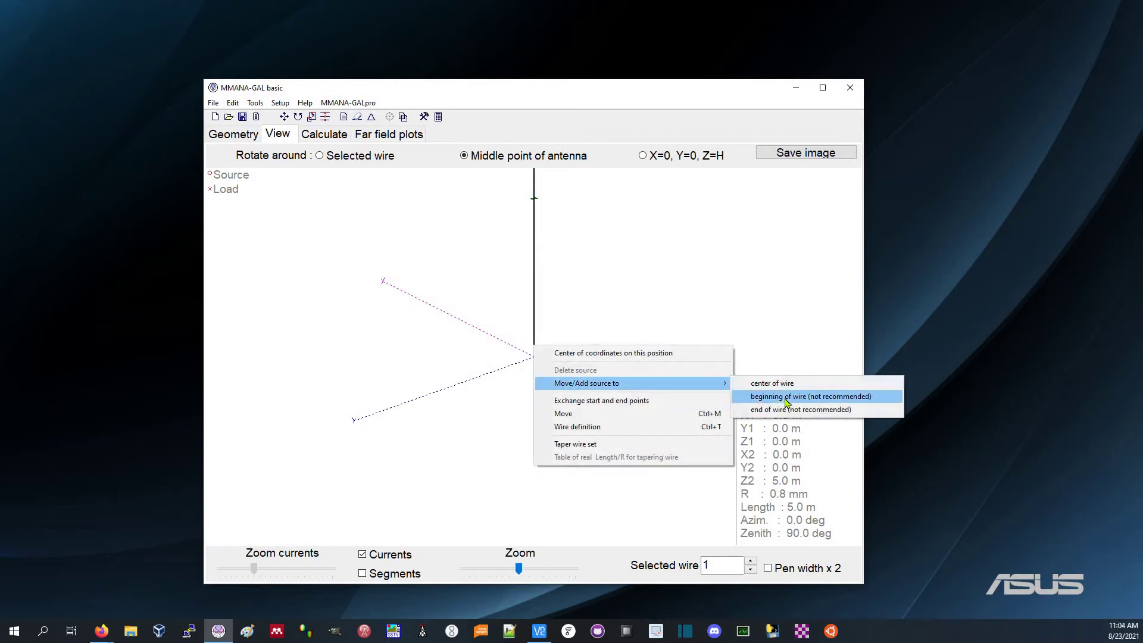
pyautogui.click(501, 360)
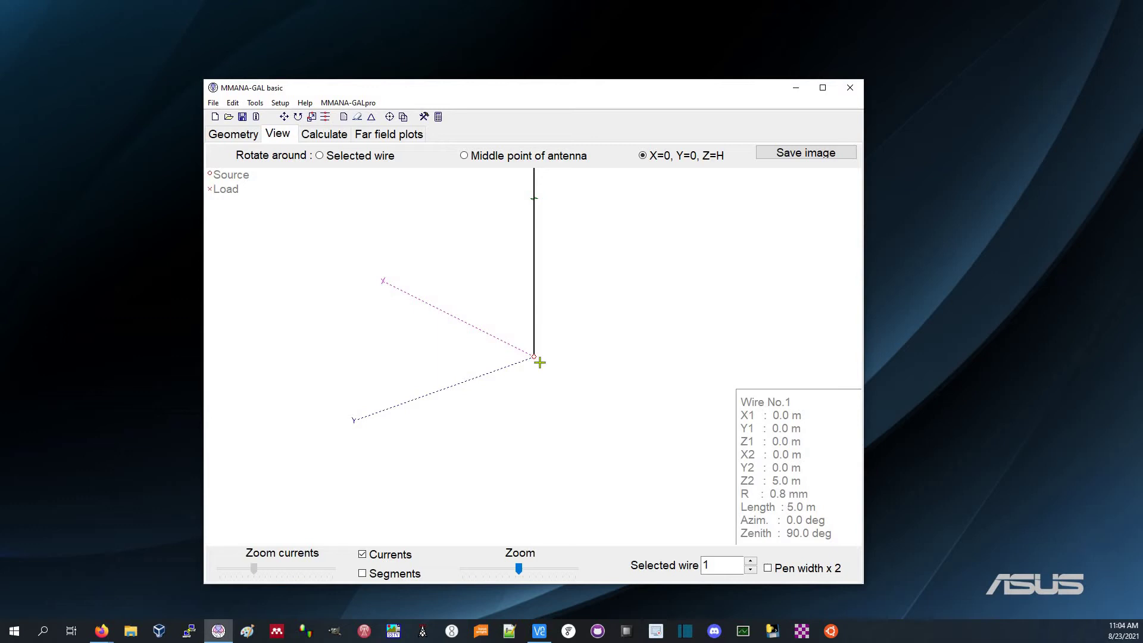
# Verify the new source in the Geometry tables, then return to the 3-D view.
pyautogui.click(242, 136)
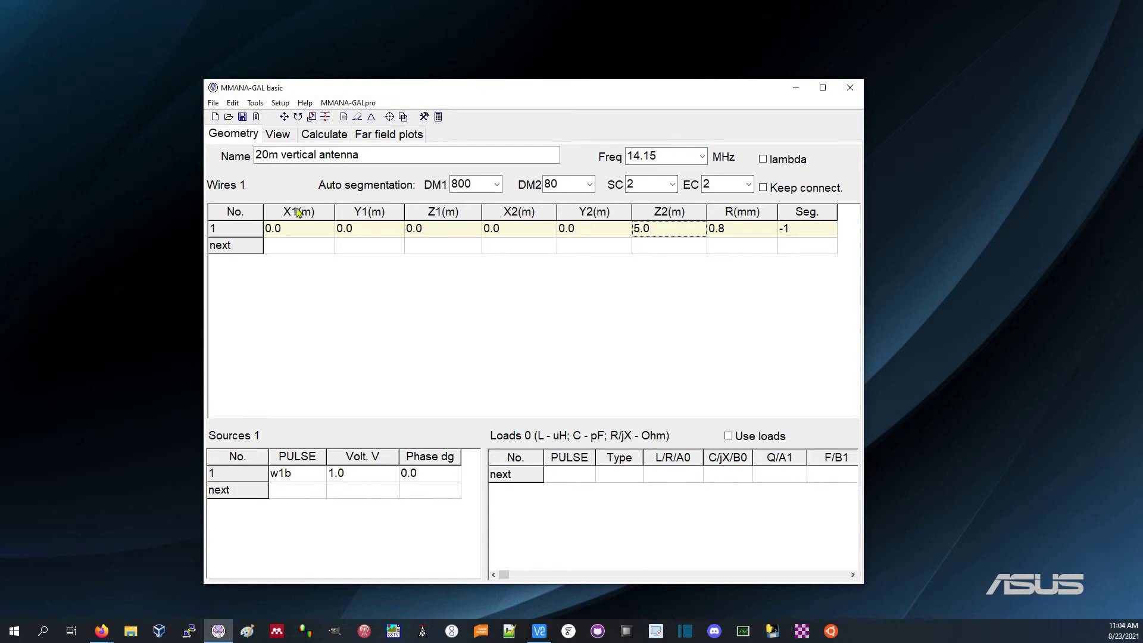
pyautogui.click(280, 140)
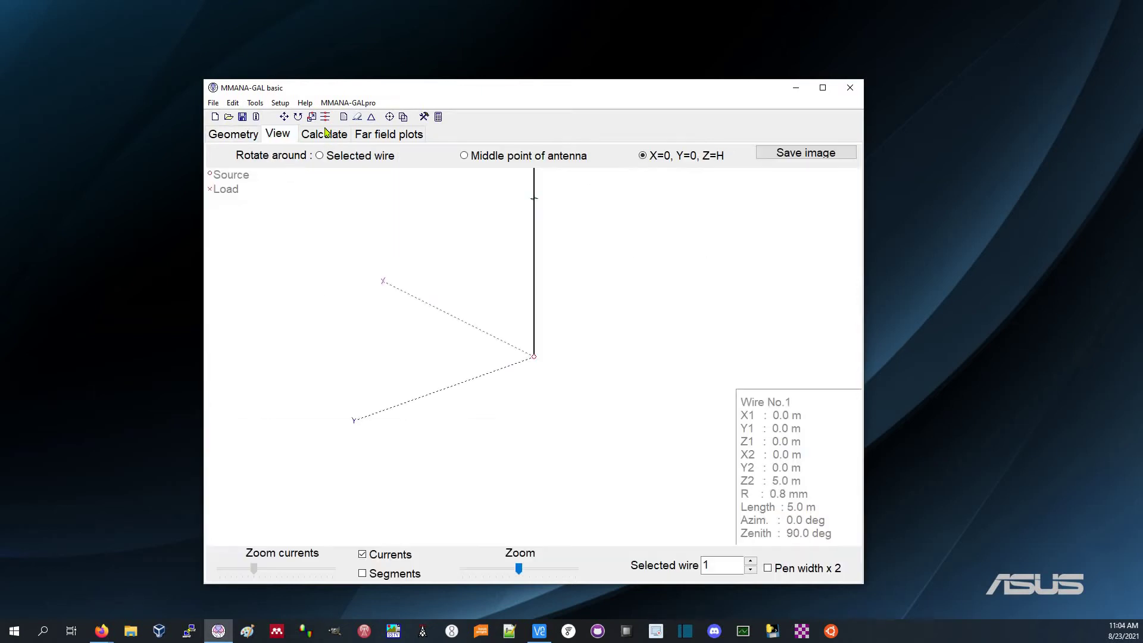
pyautogui.click(248, 139)
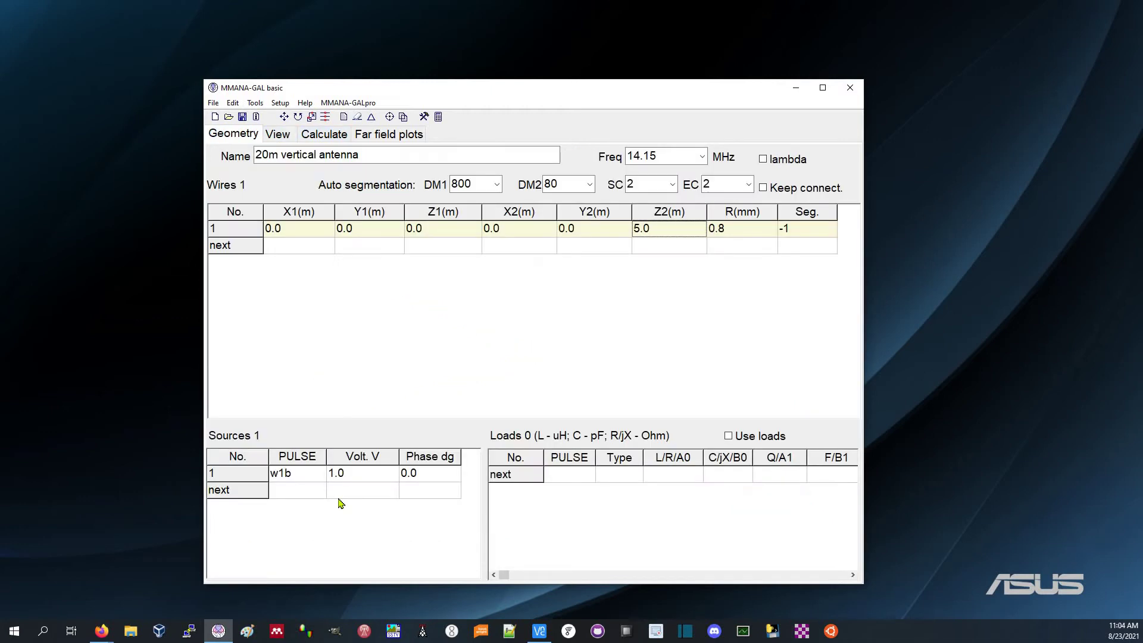
pyautogui.click(277, 136)
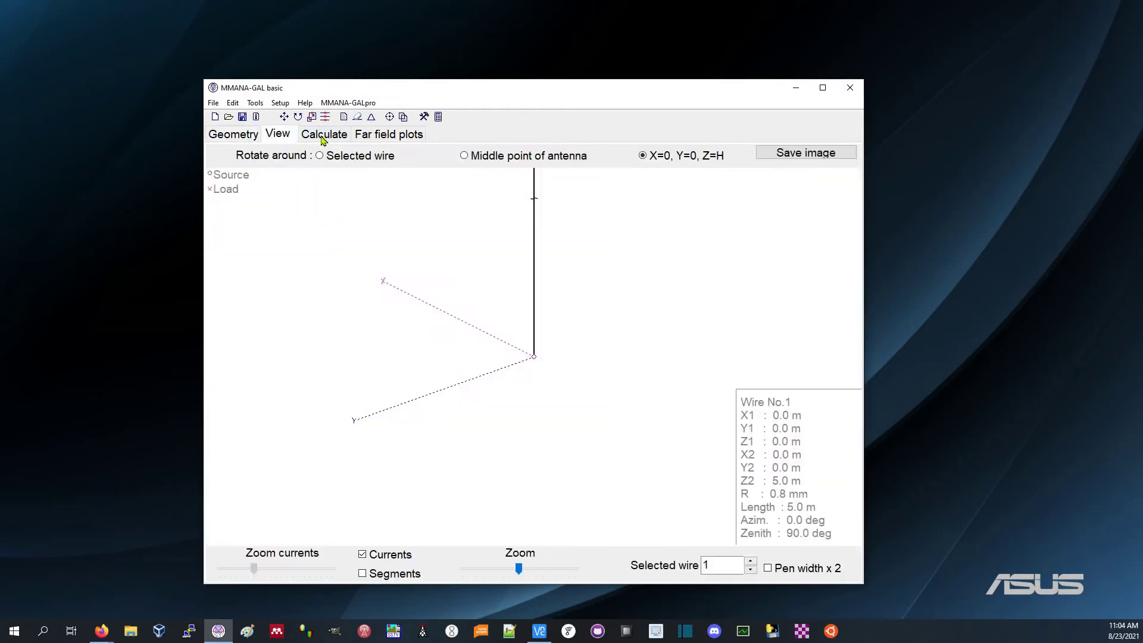
pyautogui.click(322, 137)
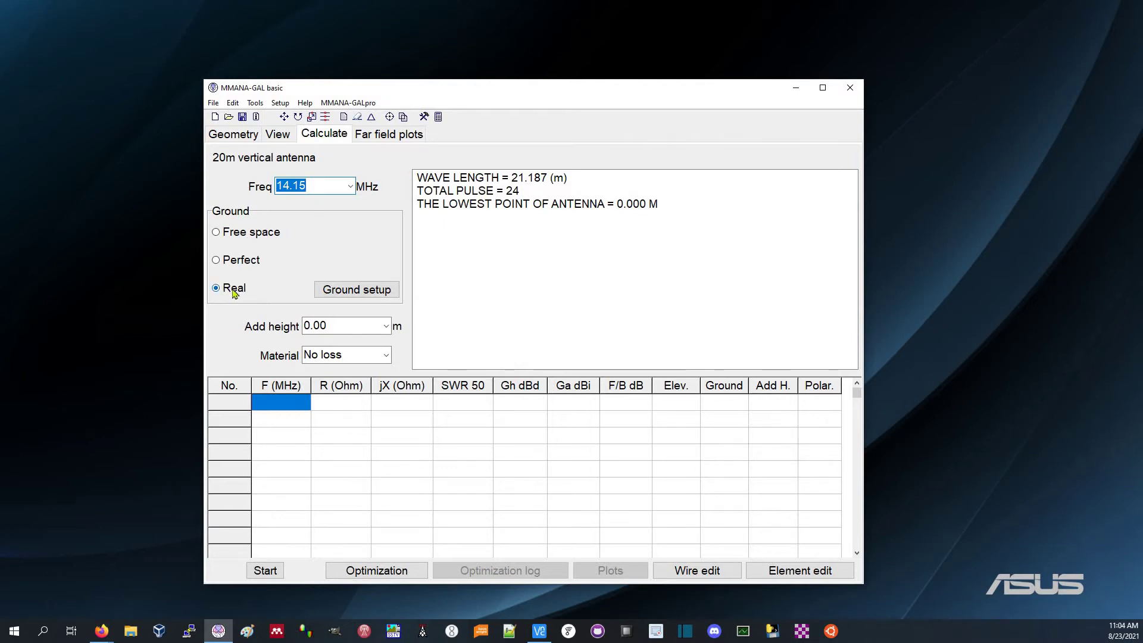
pyautogui.click(343, 292)
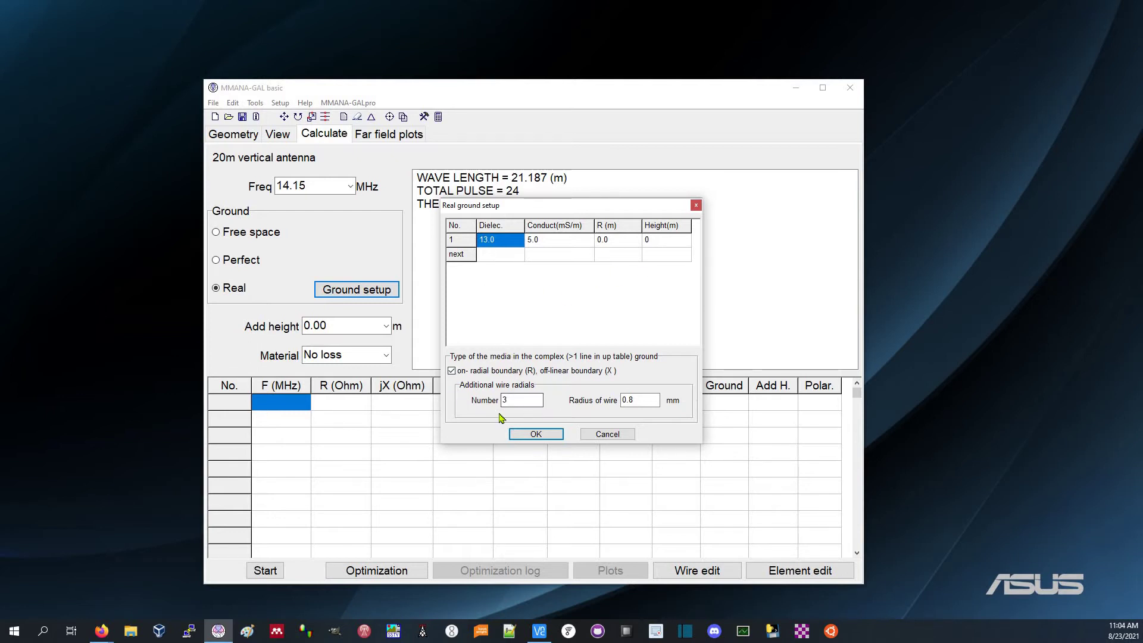
pyautogui.click(452, 370)
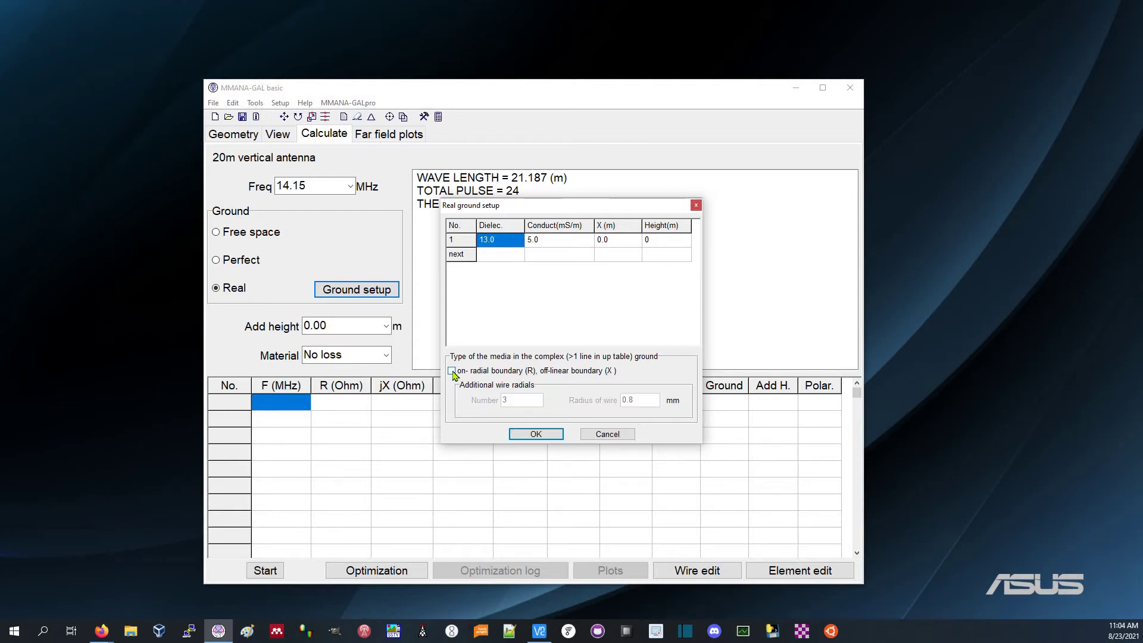
pyautogui.click(517, 402)
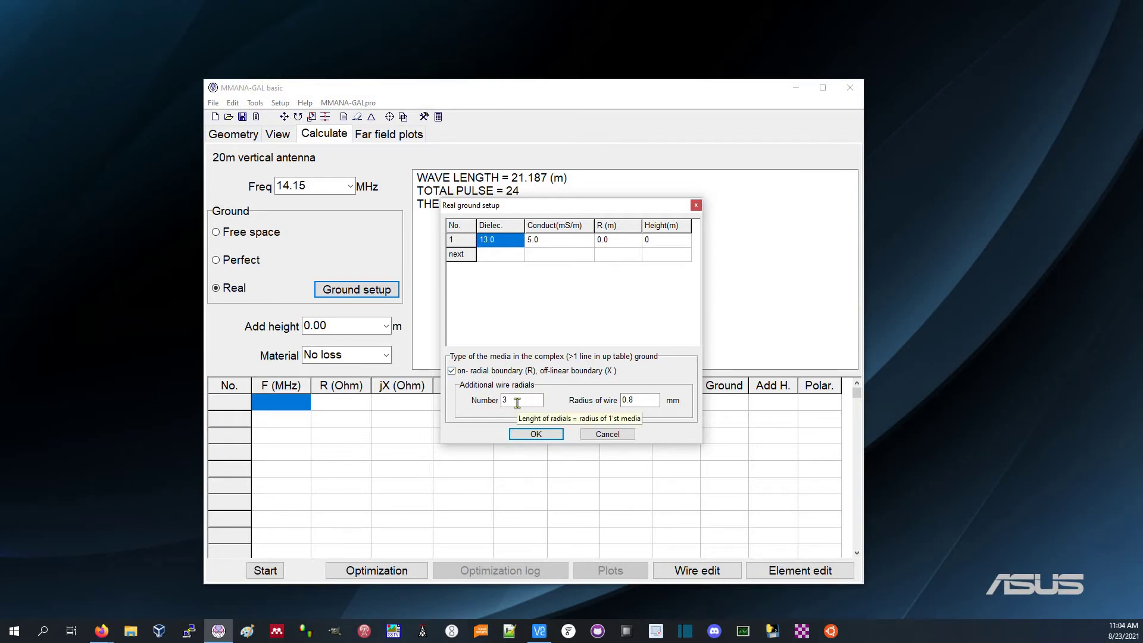
pyautogui.moveTo(514, 402); pyautogui.dragTo(484, 400)
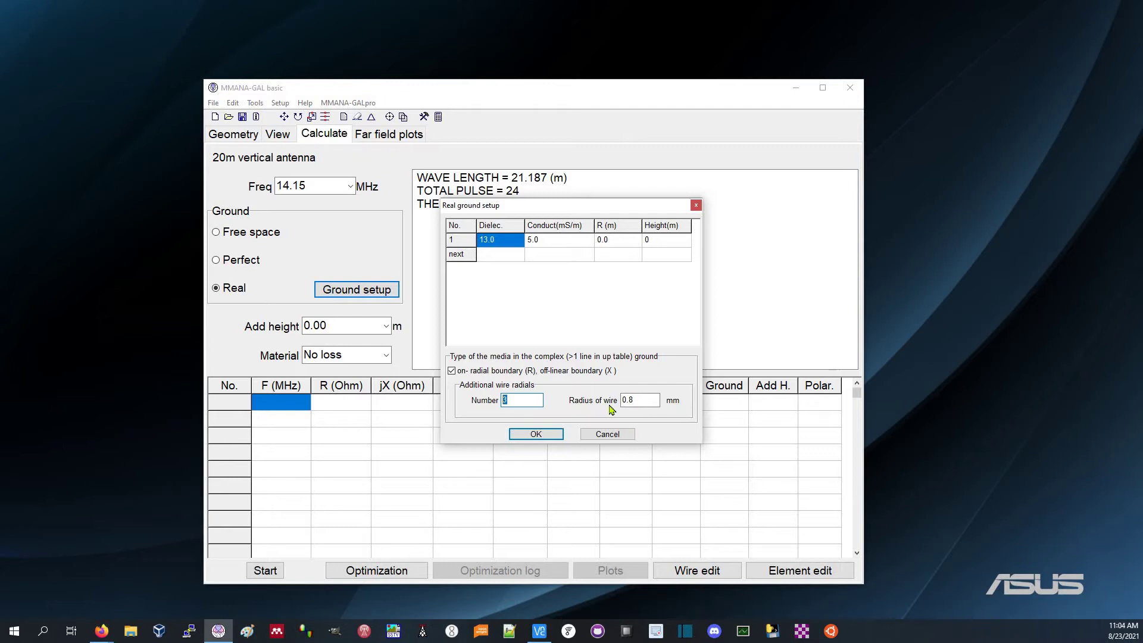
pyautogui.click(539, 434)
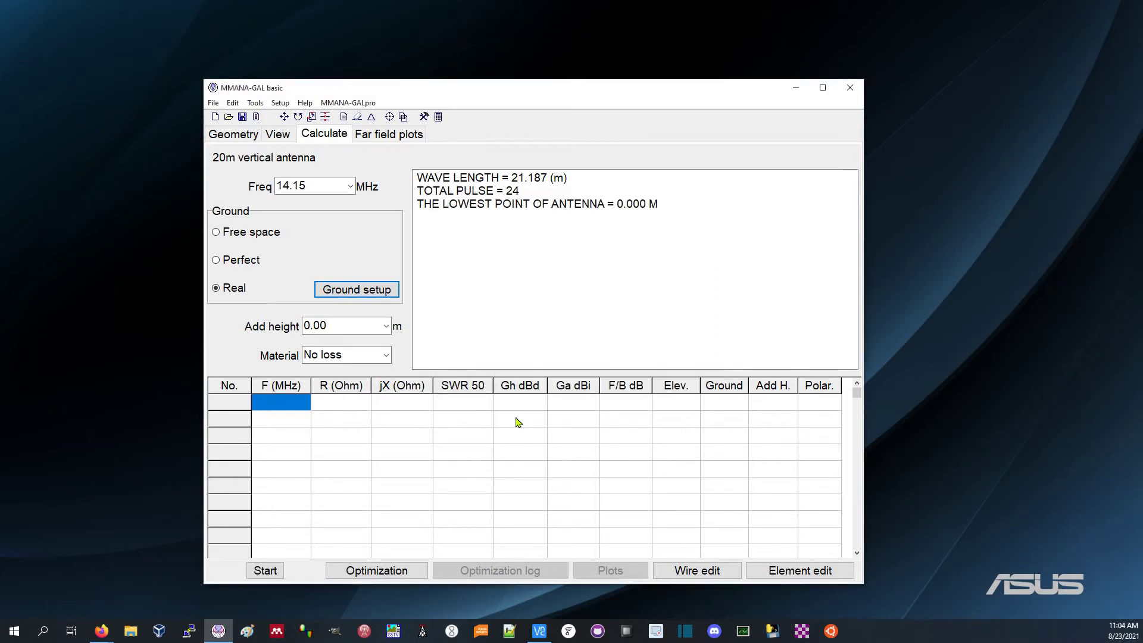
# Change the wire material from No loss to Cu wire.
pyautogui.click(386, 355)
pyautogui.click(372, 382)
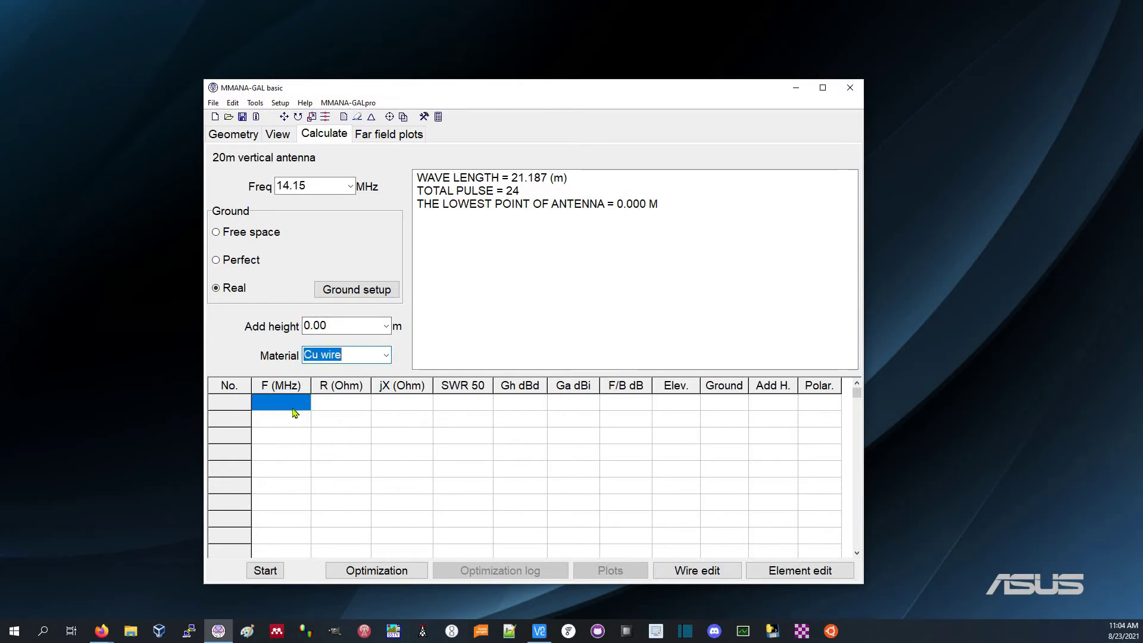
# Calculate the copper antenna (SWR 1.91 at 14.15 MHz) and return to the Geometry tables.
pyautogui.click(265, 571)
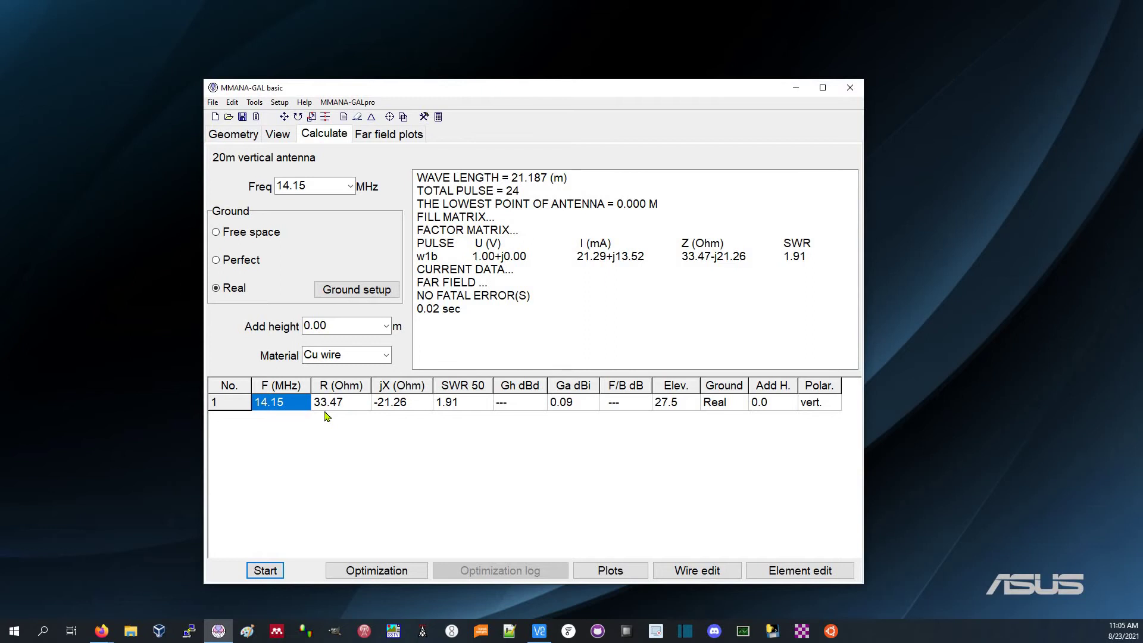
pyautogui.click(234, 137)
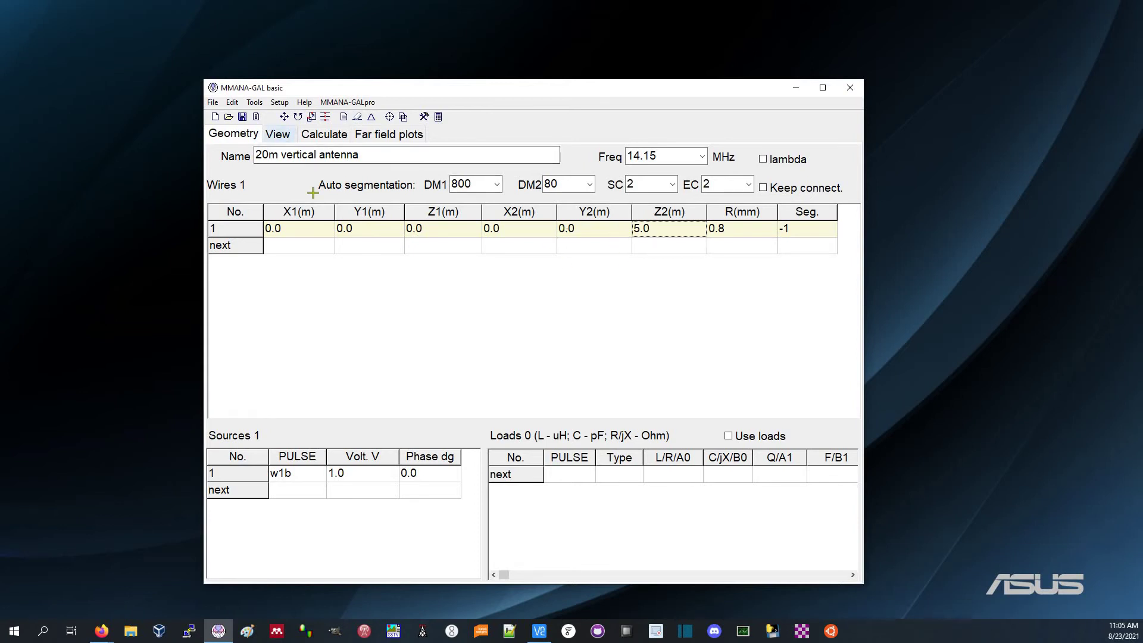
# Show the 3-D view zoomed out to see the 5 m wire and its current curve.
pyautogui.hotkey('ctrl', 'Tab')
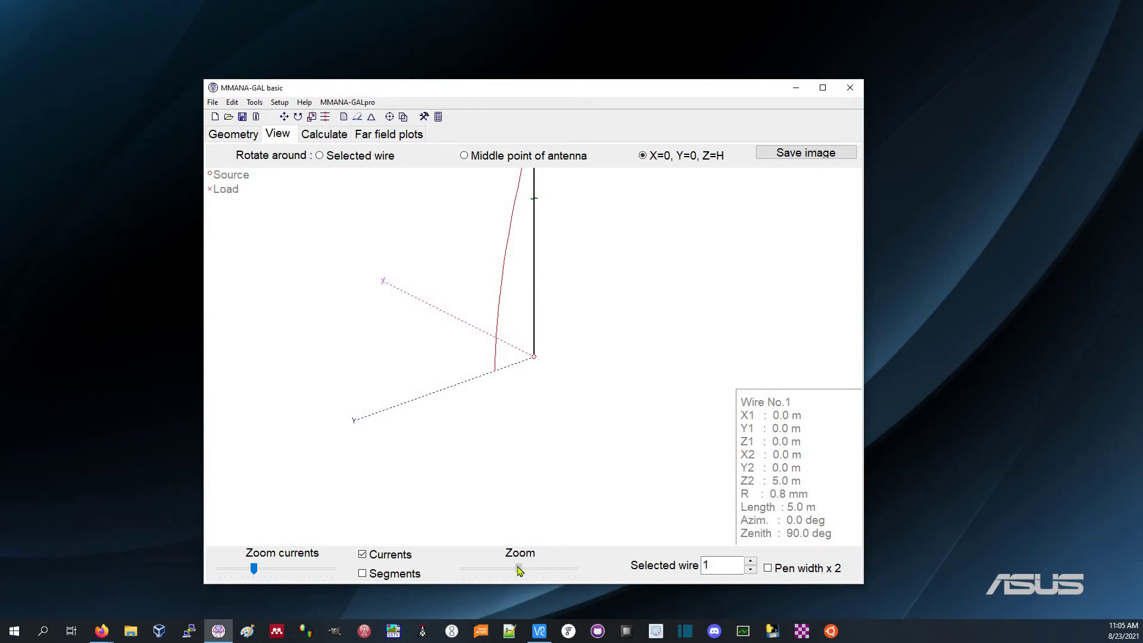
pyautogui.moveTo(519, 570); pyautogui.dragTo(512, 569)
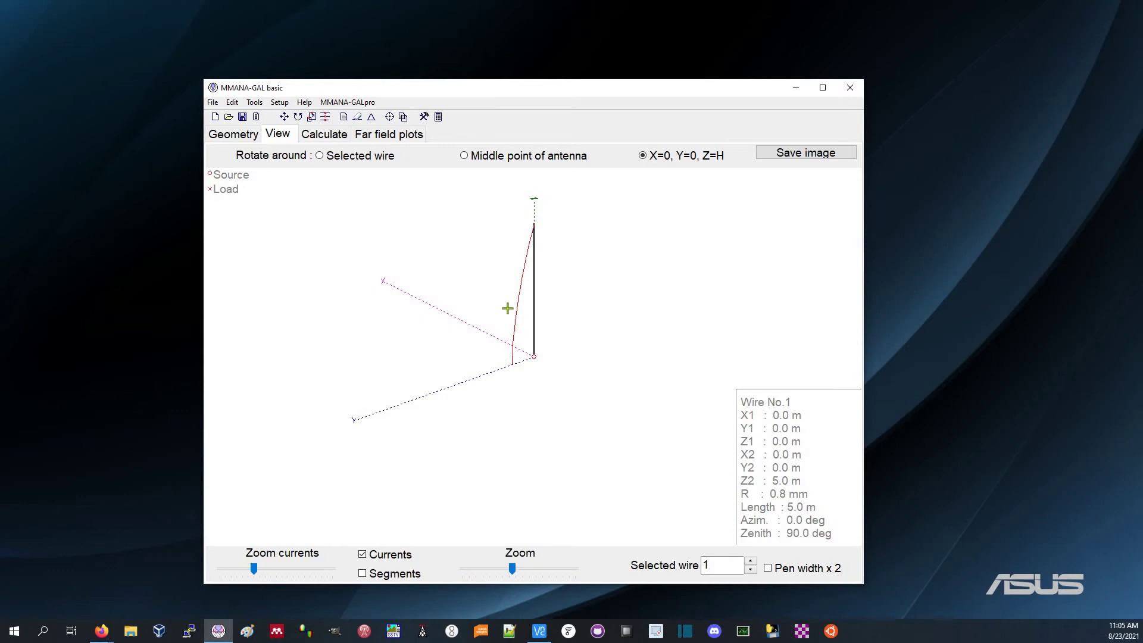
# Open Optimization with Gain and F/B at minimum weight and SWR at maximum weight.
pyautogui.click(324, 134)
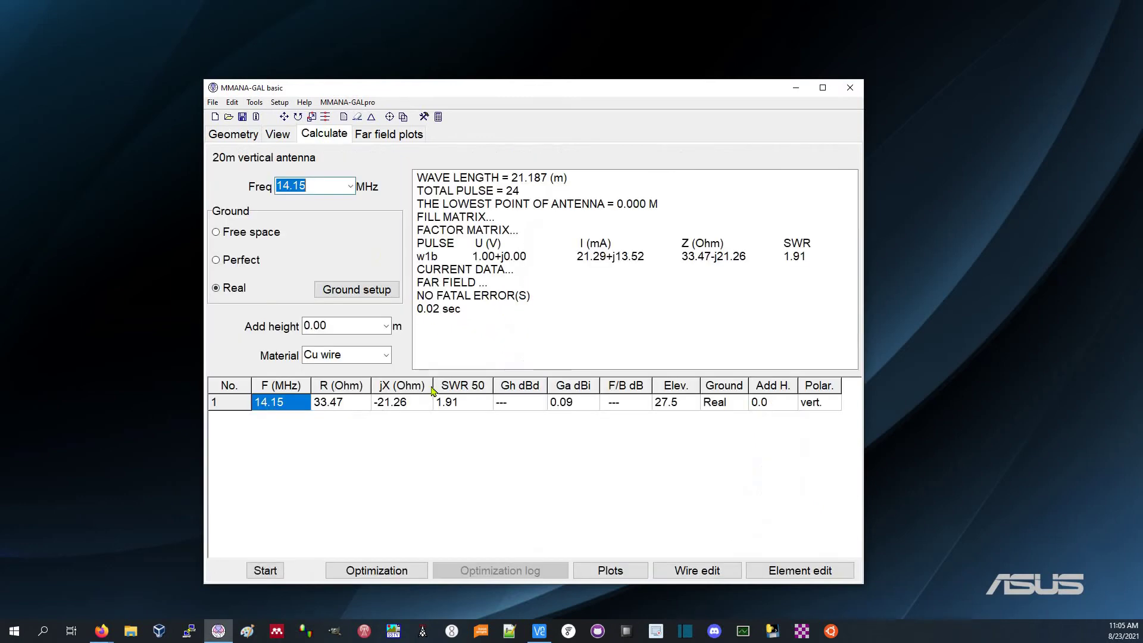
pyautogui.click(371, 571)
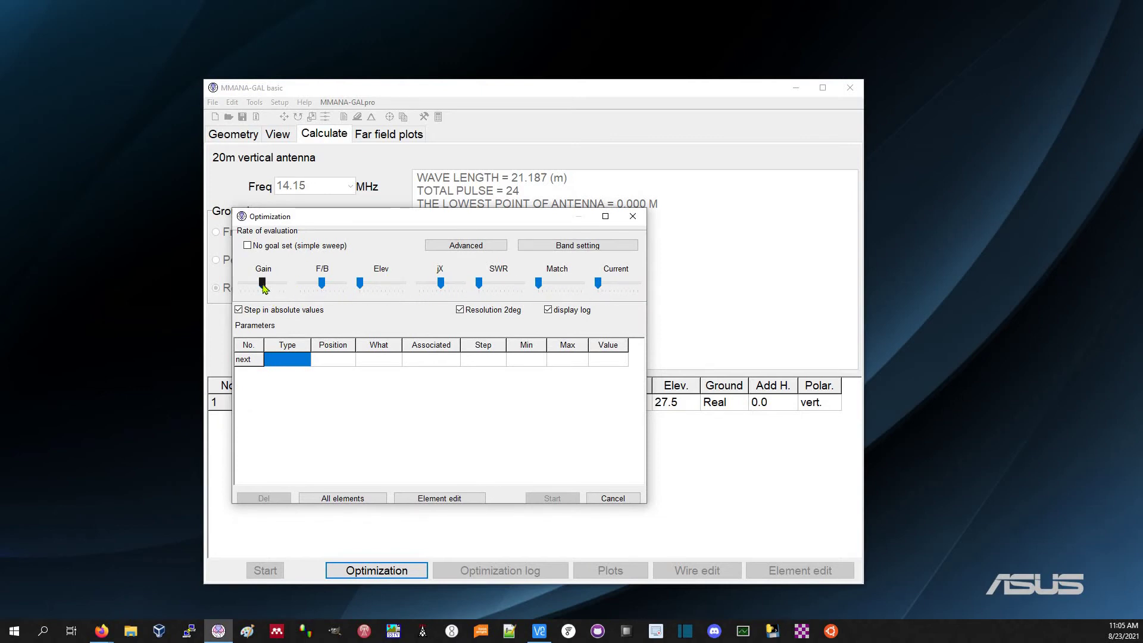
pyautogui.moveTo(265, 289); pyautogui.dragTo(239, 290)
pyautogui.moveTo(322, 287); pyautogui.dragTo(301, 286)
pyautogui.moveTo(480, 286); pyautogui.dragTo(641, 286)
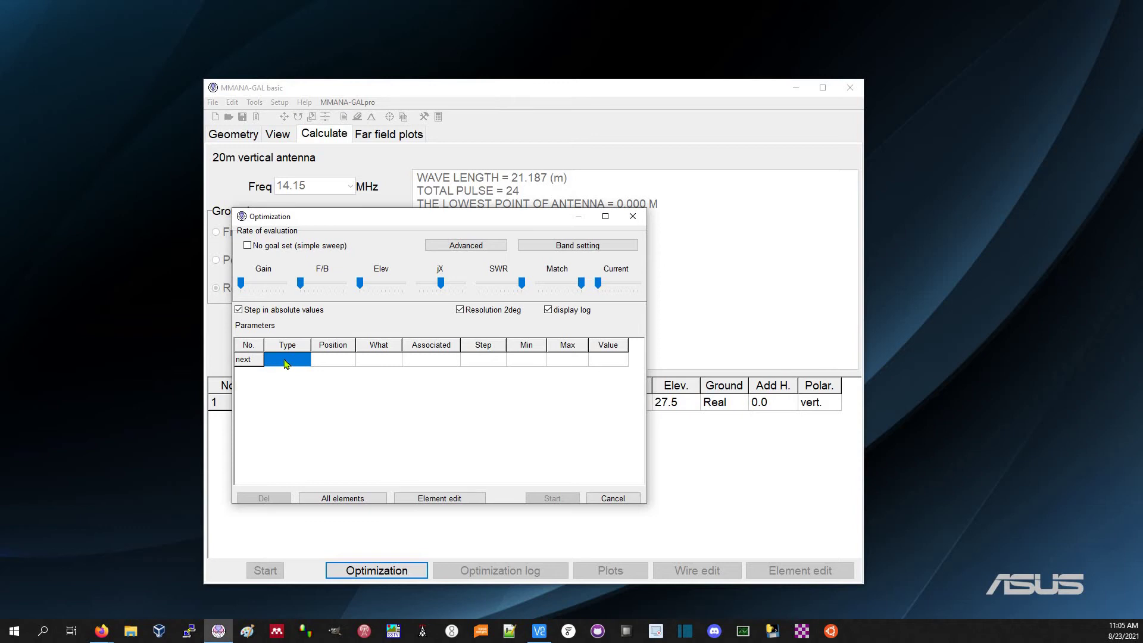
# Add optimization parameter 1: element 1's height Z, step 0.02, starting at 5.0.
pyautogui.click(285, 361)
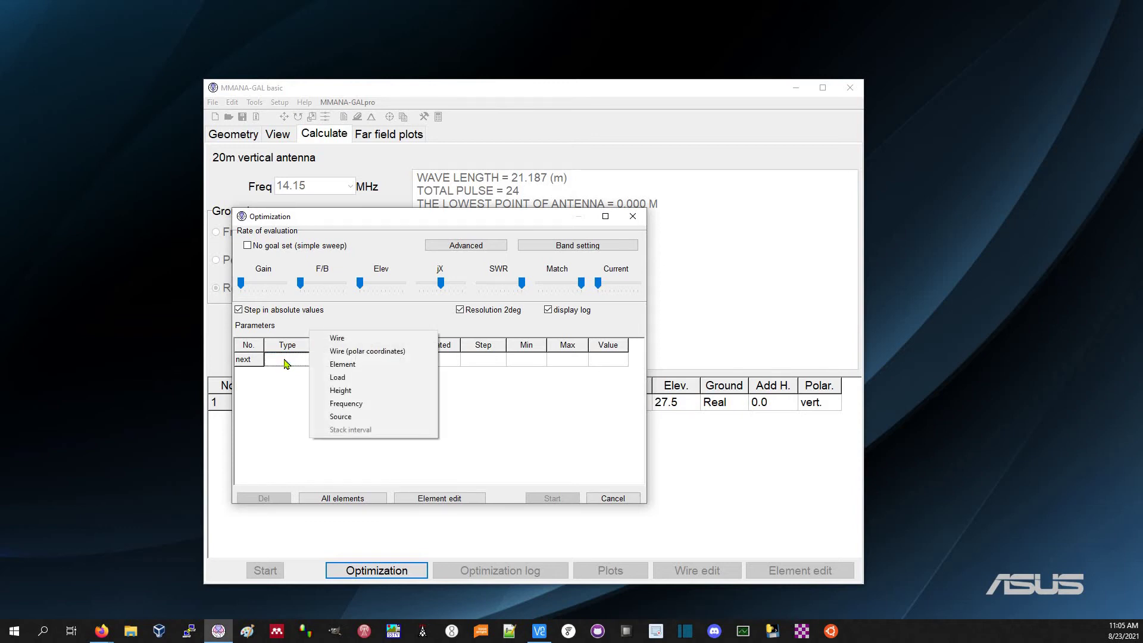
pyautogui.click(354, 365)
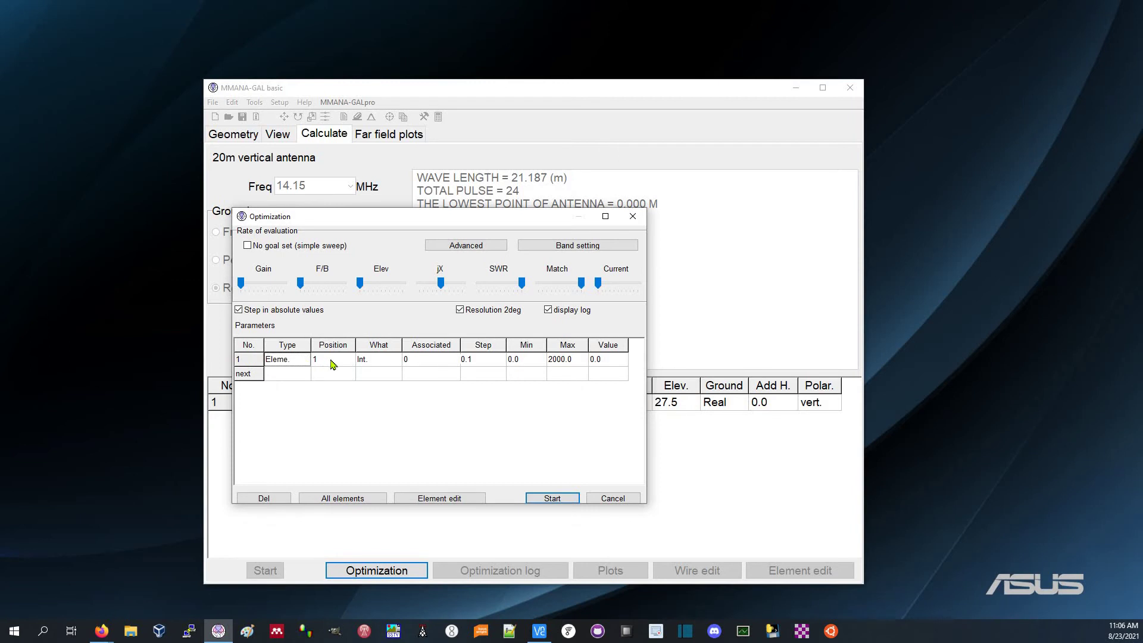
pyautogui.click(332, 365)
pyautogui.click(374, 364)
pyautogui.click(374, 363)
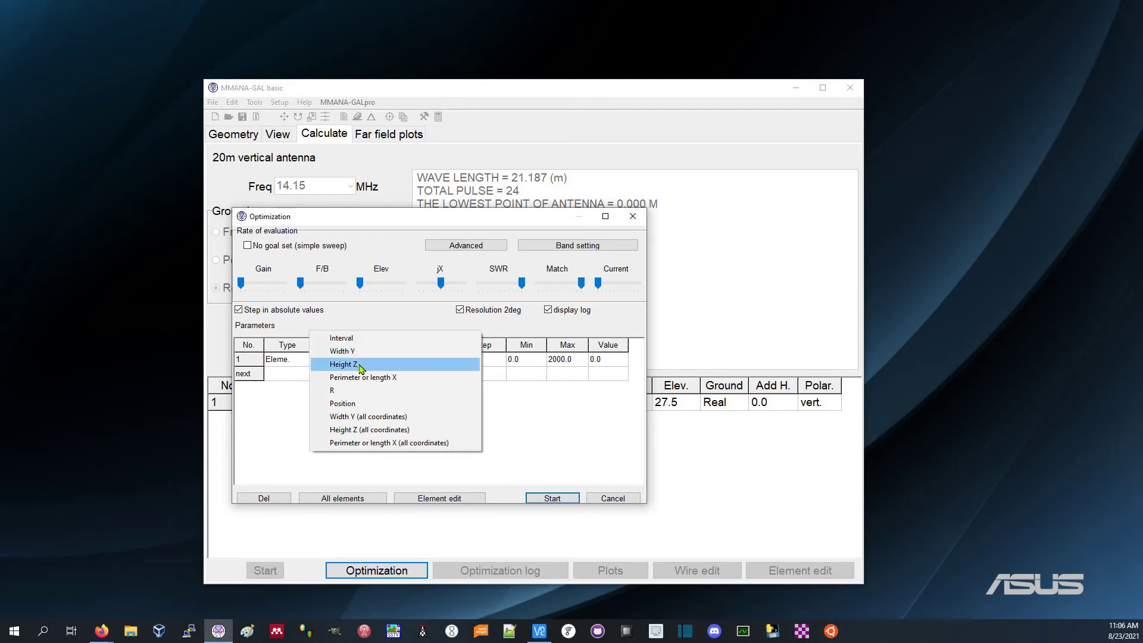
pyautogui.click(361, 365)
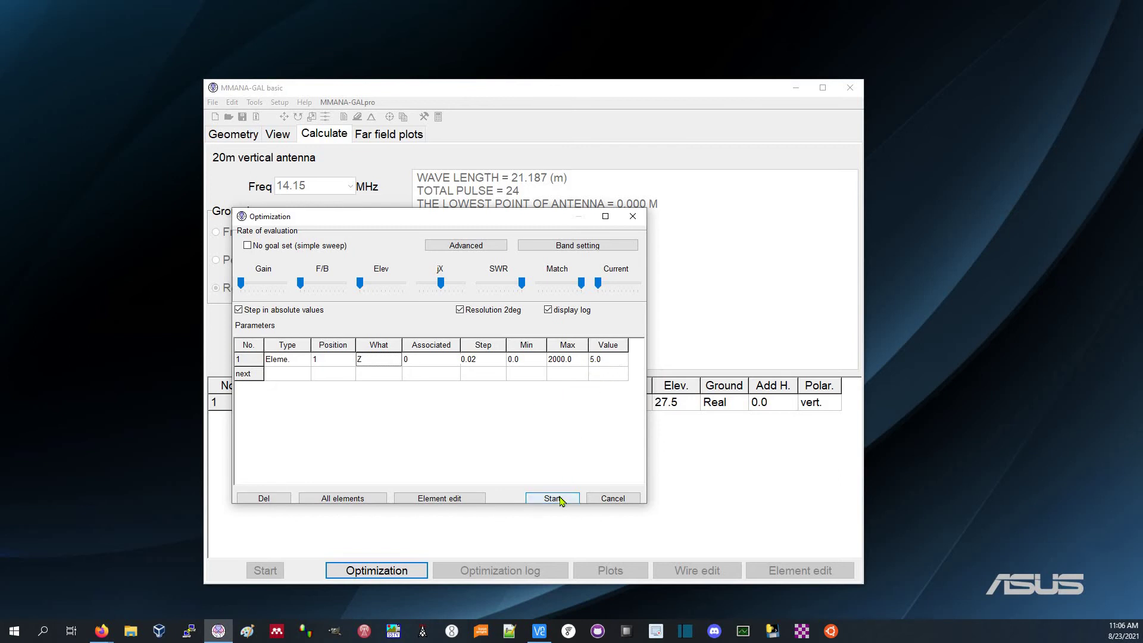
# Run the optimization, raising Z to 5.18 m for SWR 1.4, without saving the .mao log.
pyautogui.click(559, 498)
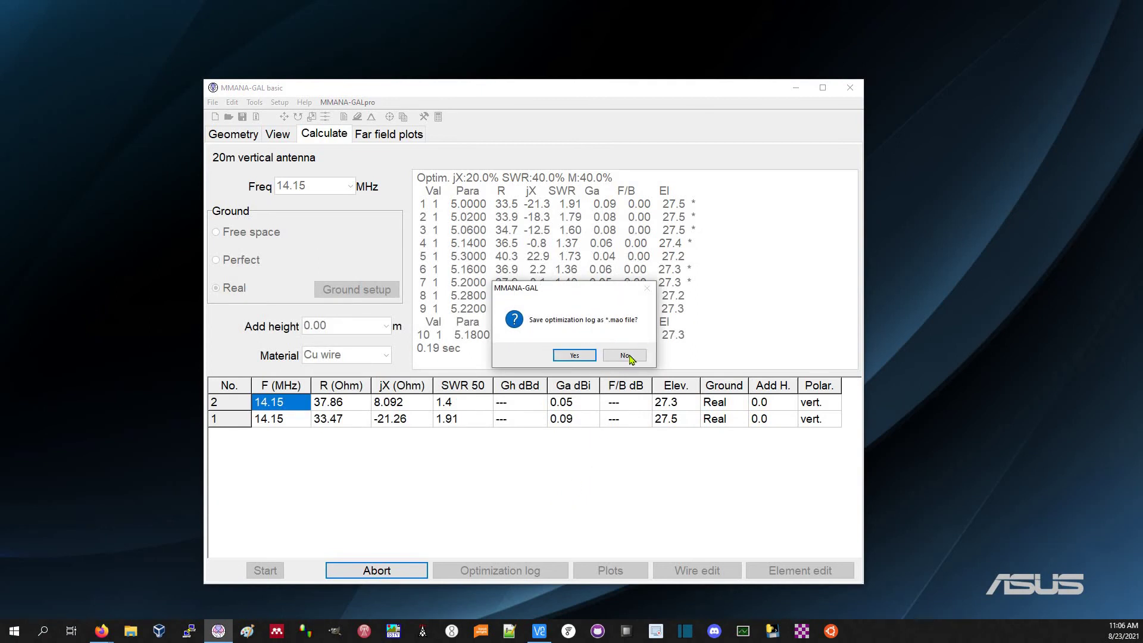
pyautogui.click(626, 355)
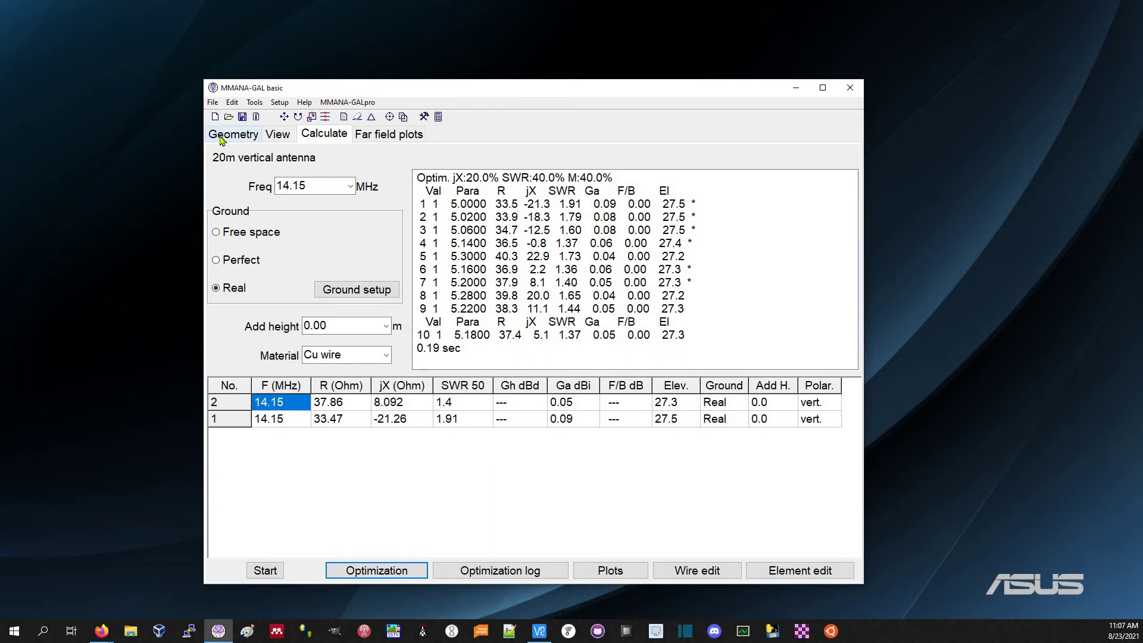
# Verify Z2 reads 5.2 m and recalculate, getting SWR 1.4 at 37.86+j8.09 Ω.
pyautogui.click(222, 138)
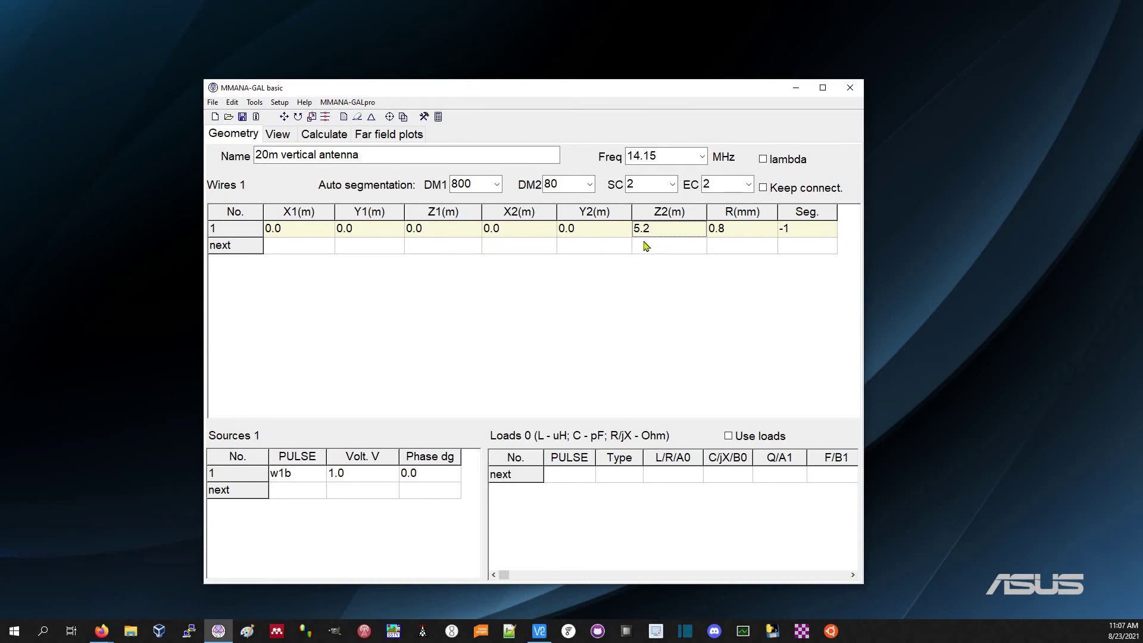
pyautogui.click(324, 134)
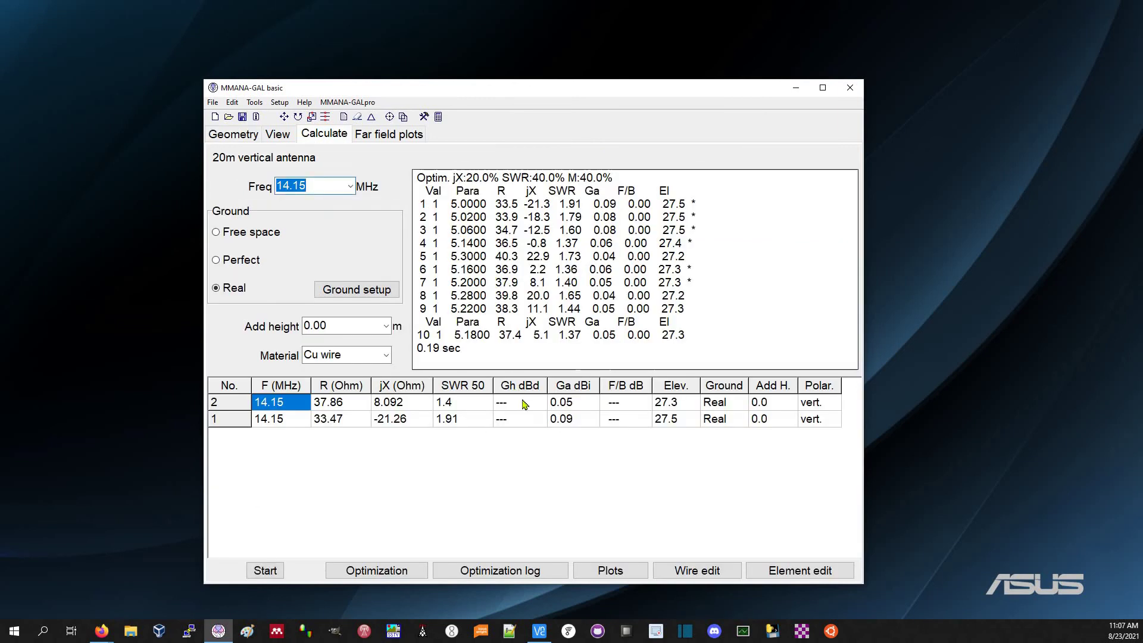
pyautogui.click(265, 572)
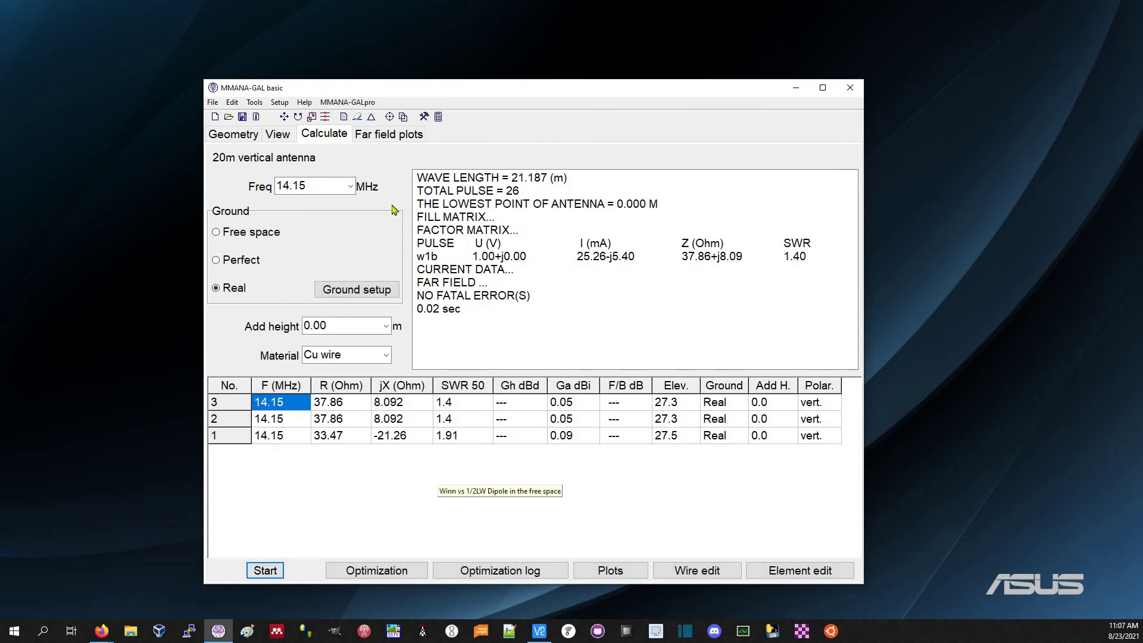
# Display the far-field plots and read gains around the azimuth pattern.
pyautogui.click(403, 138)
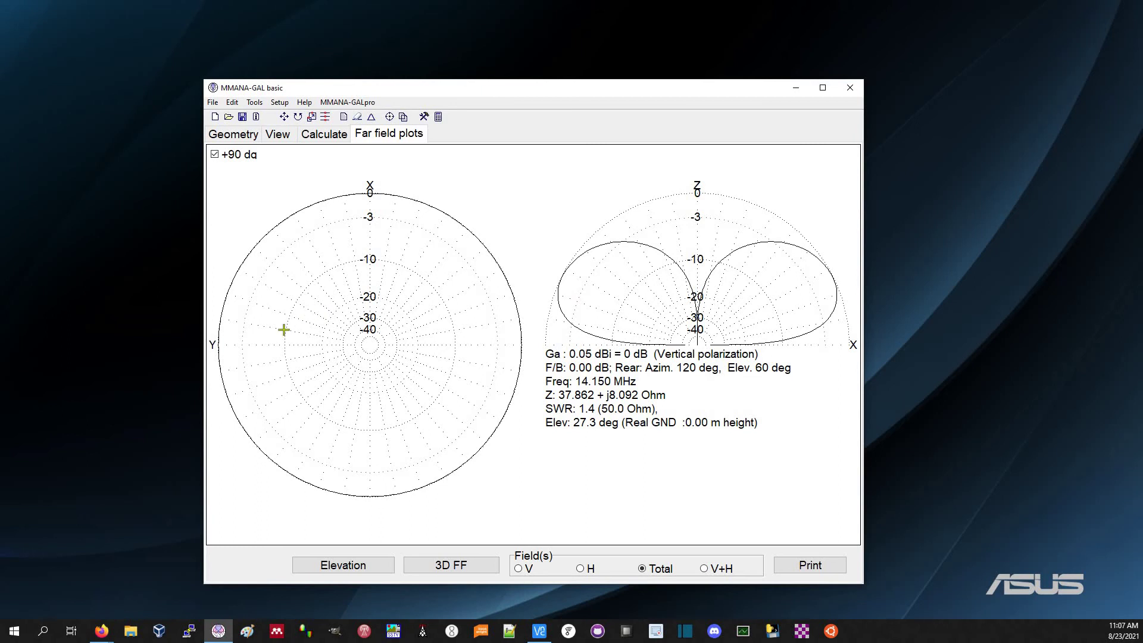
pyautogui.click(287, 347)
pyautogui.click(287, 348)
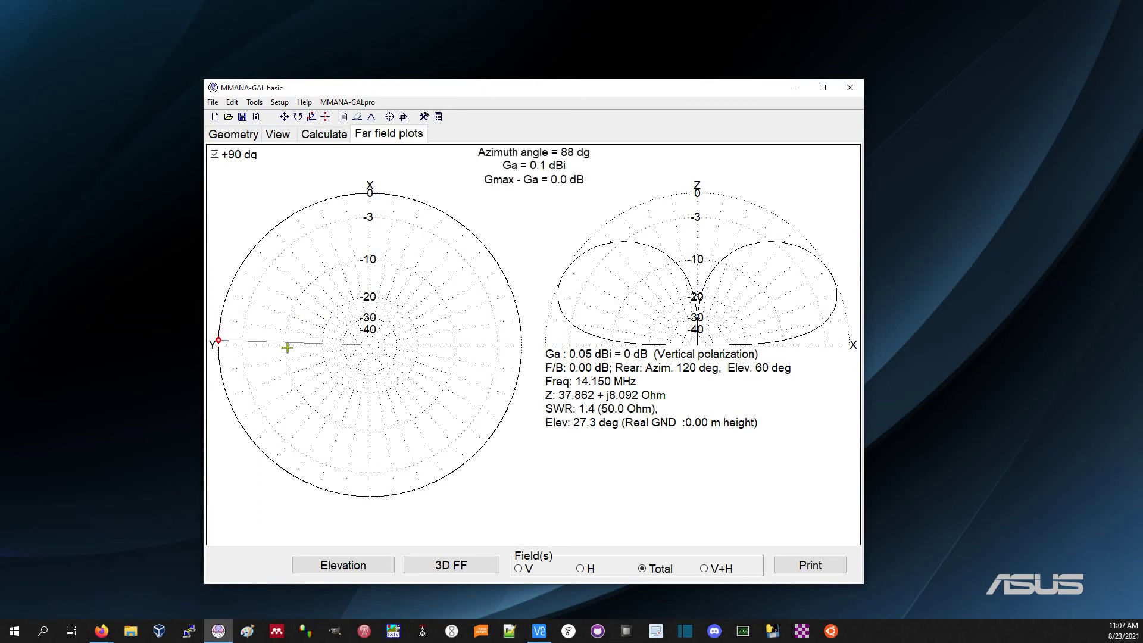
pyautogui.moveTo(287, 347); pyautogui.dragTo(290, 347)
# Read low-angle gains on the elevation plot and enter 5° as the far-field elevation angle.
pyautogui.click(774, 339)
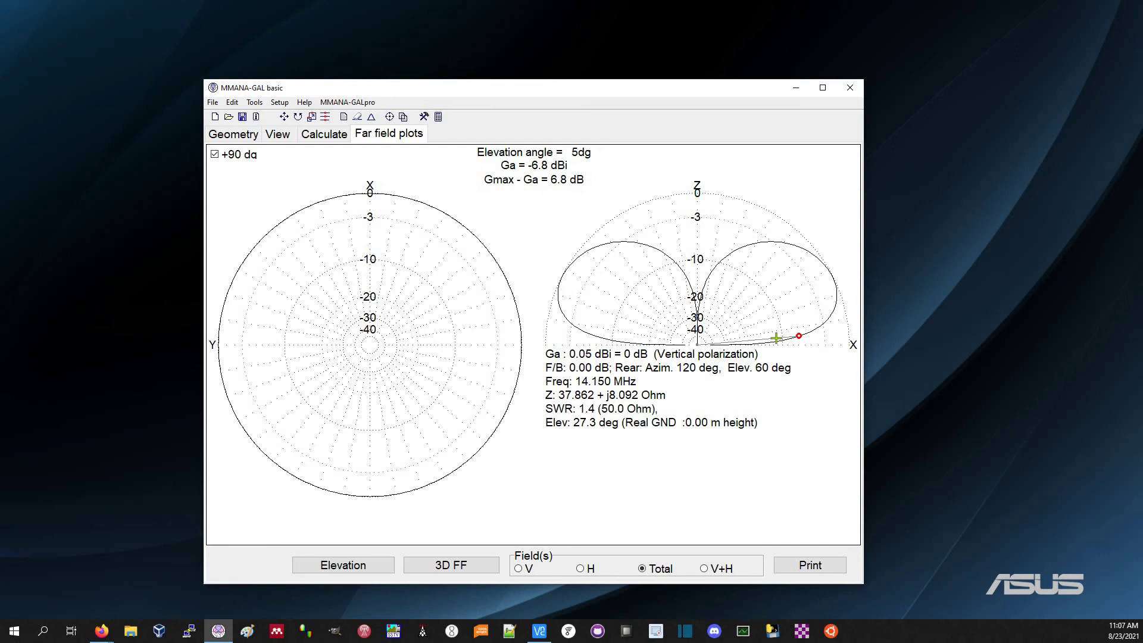
pyautogui.moveTo(779, 331); pyautogui.dragTo(774, 338)
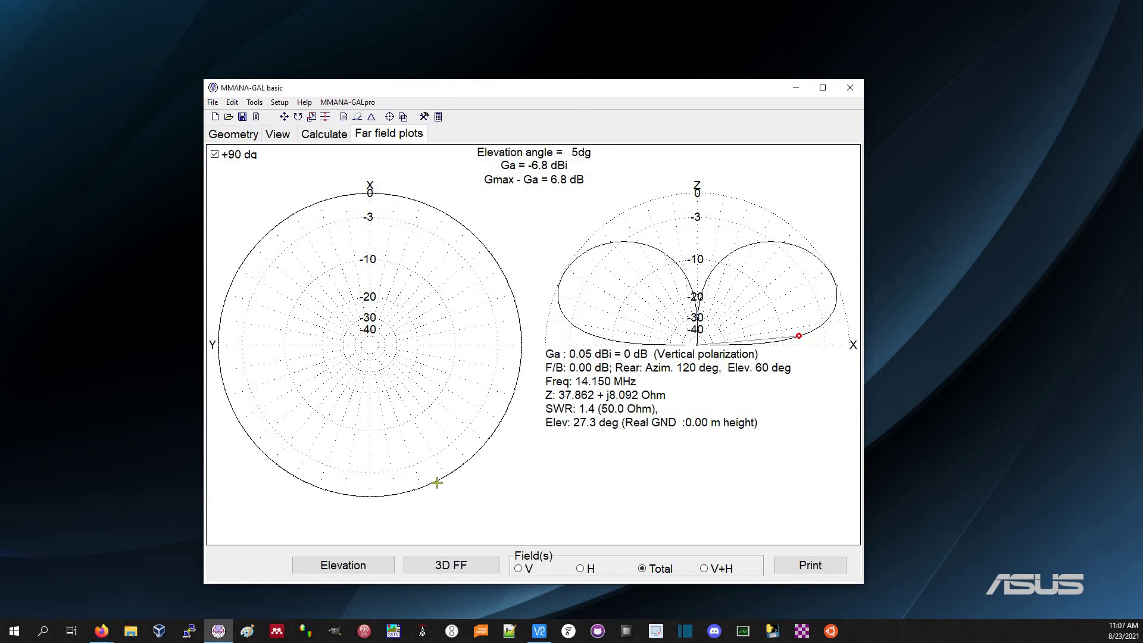
pyautogui.click(374, 566)
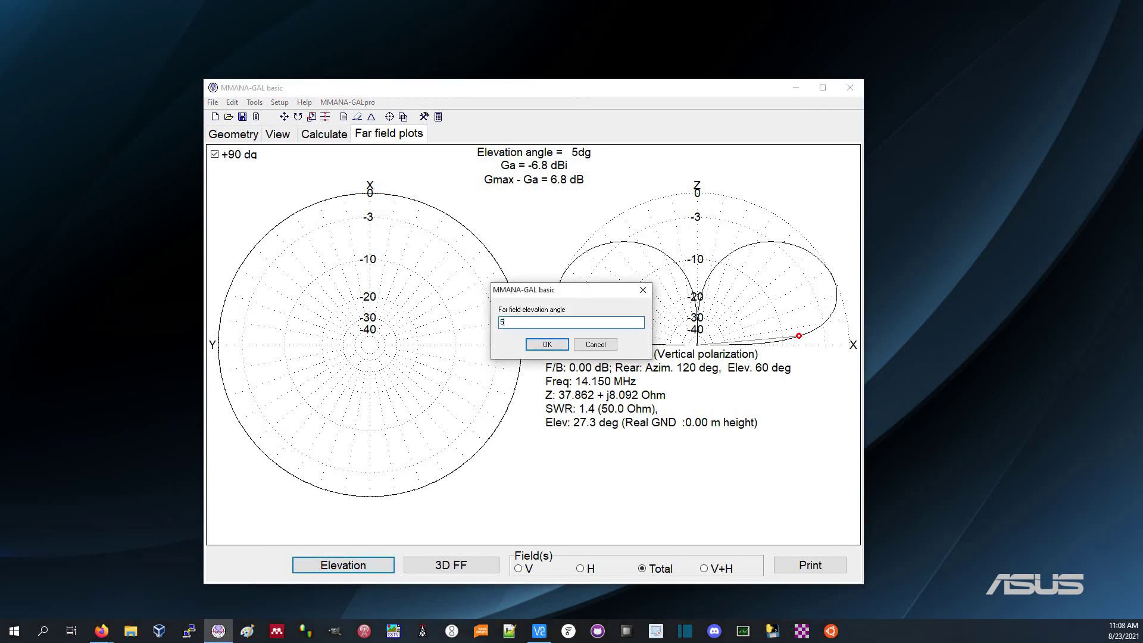
# Apply the 5° elevation angle so the azimuth plot redraws with a -6.8 dBi peak.
pyautogui.click(548, 344)
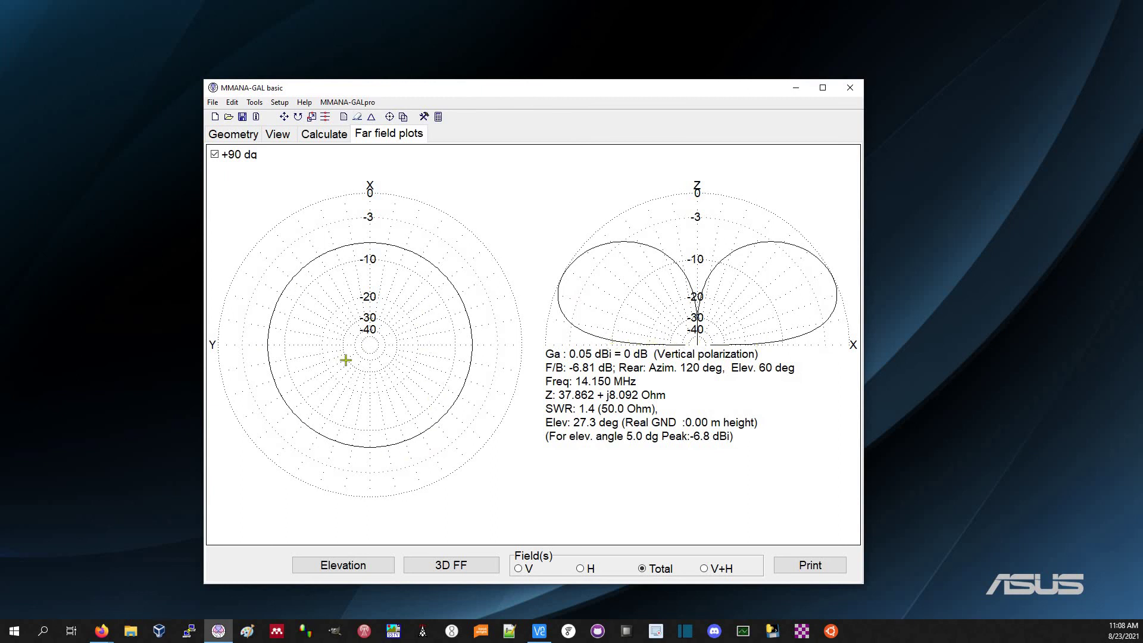
# Compare Geometry and Calculate, ending on wire 1 from 0.0 to 5.2 m, 0.8 mm radius.
pyautogui.click(229, 135)
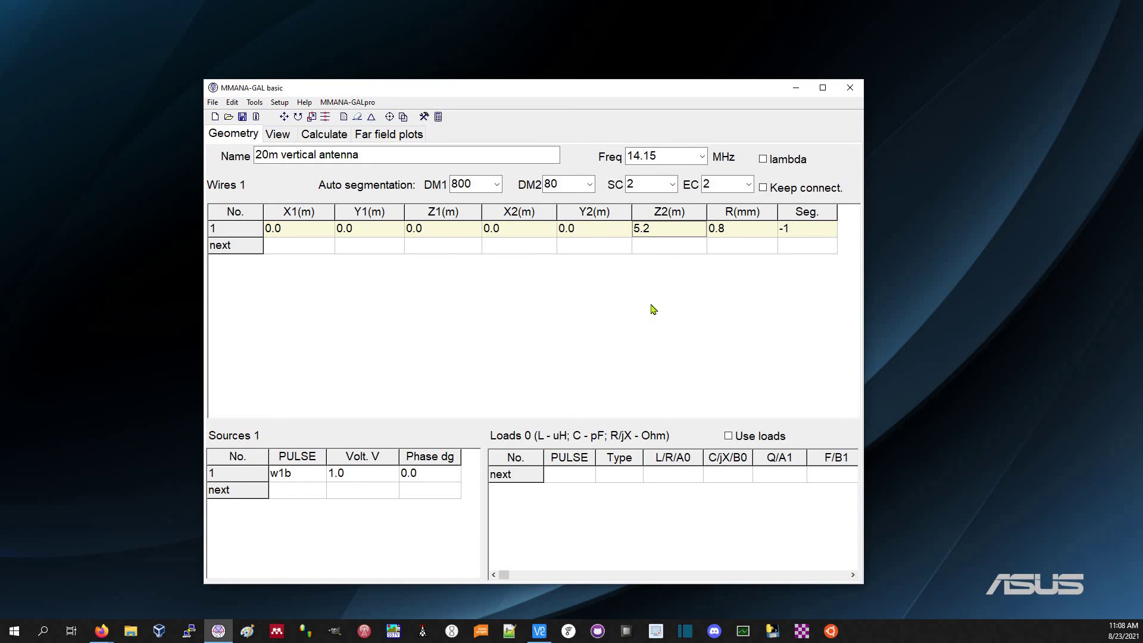
pyautogui.click(334, 136)
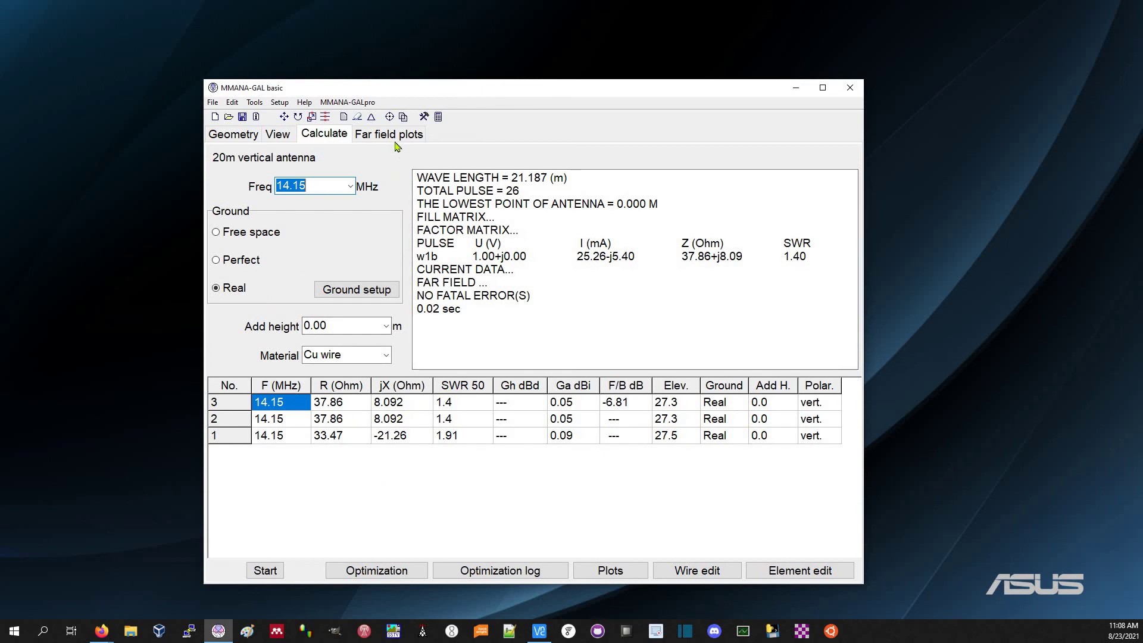
pyautogui.click(227, 135)
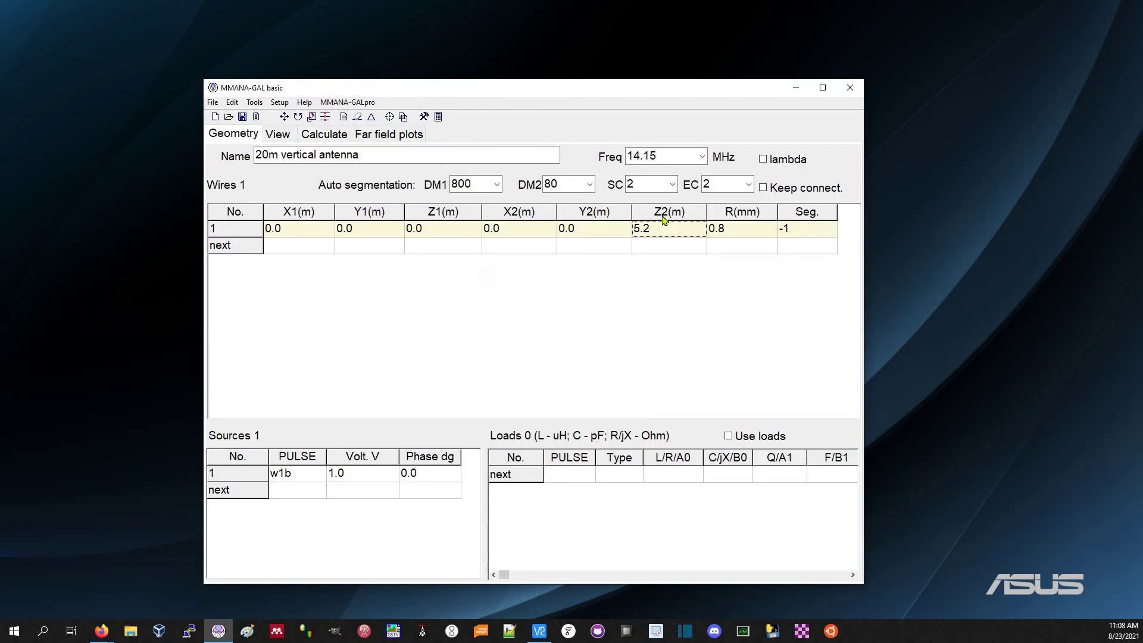